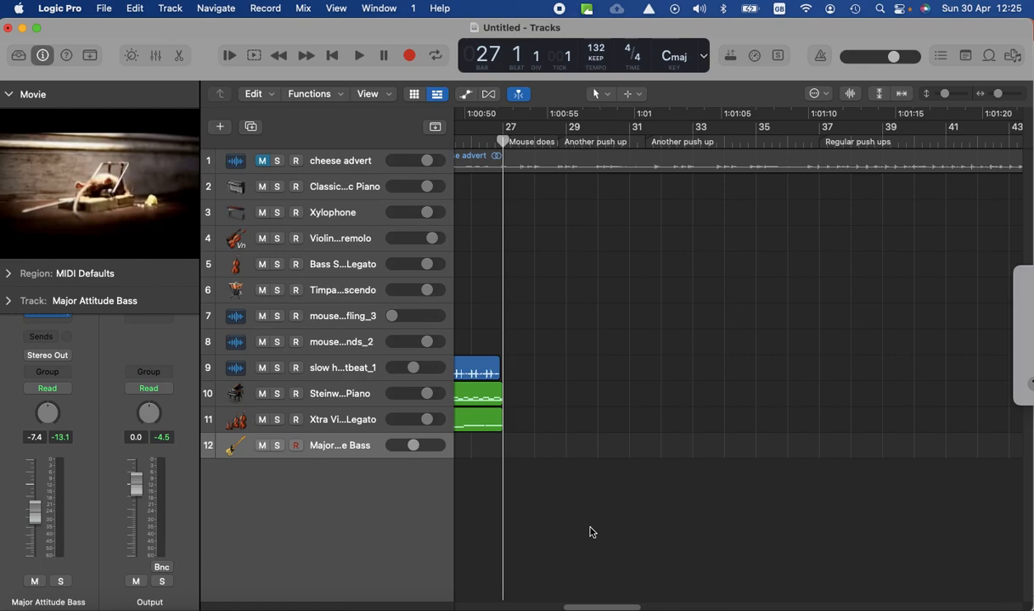
# Search the Apple Loops for "echoing" and preview the Echoing String 02 and Echoing String 03 loops.
pyautogui.press('o')
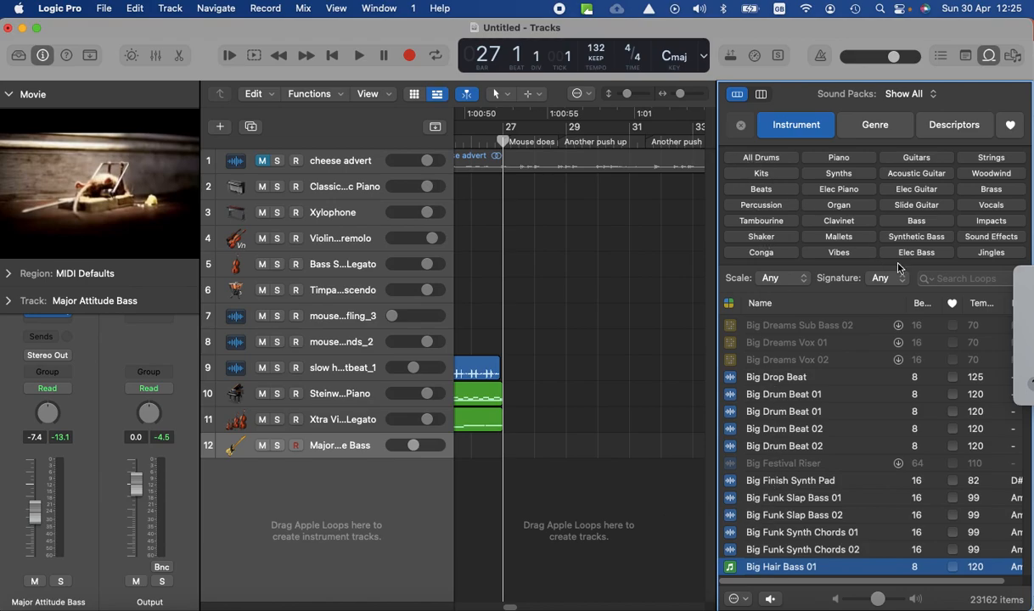
pyautogui.click(981, 281)
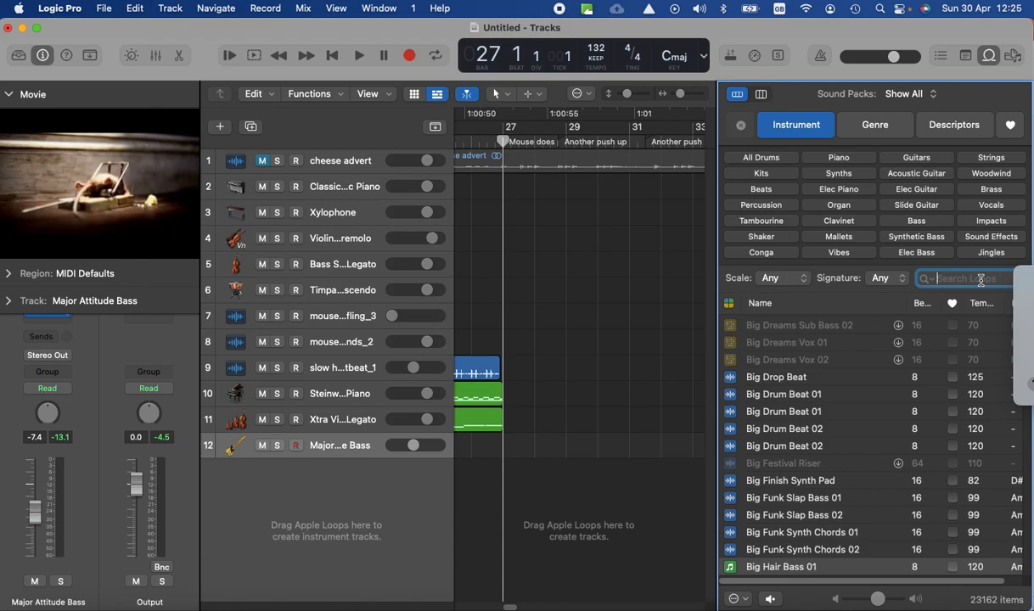
pyautogui.write('echoing')
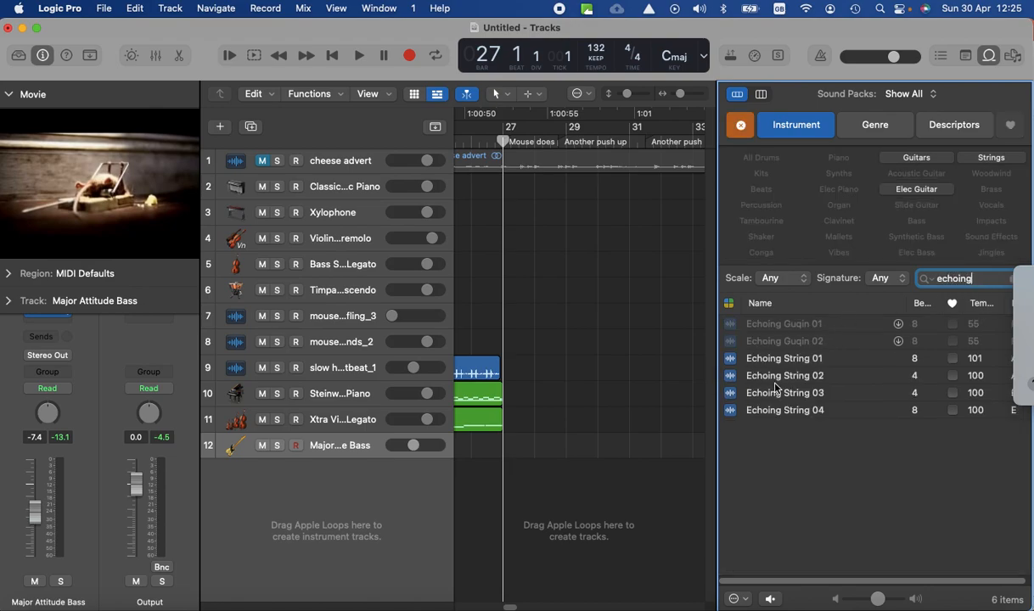
pyautogui.click(727, 384)
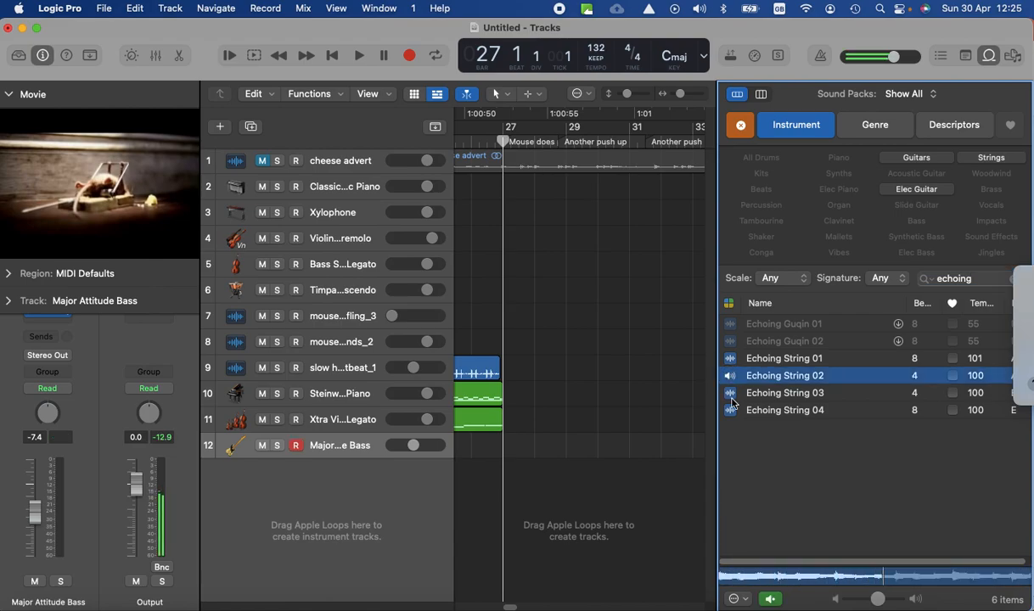
pyautogui.click(730, 396)
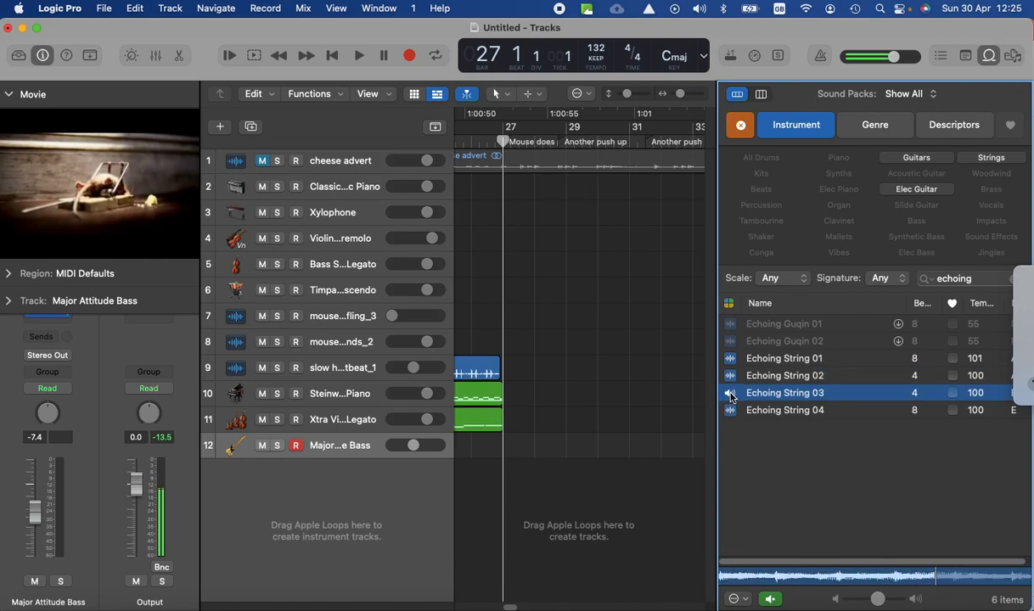
pyautogui.click(730, 402)
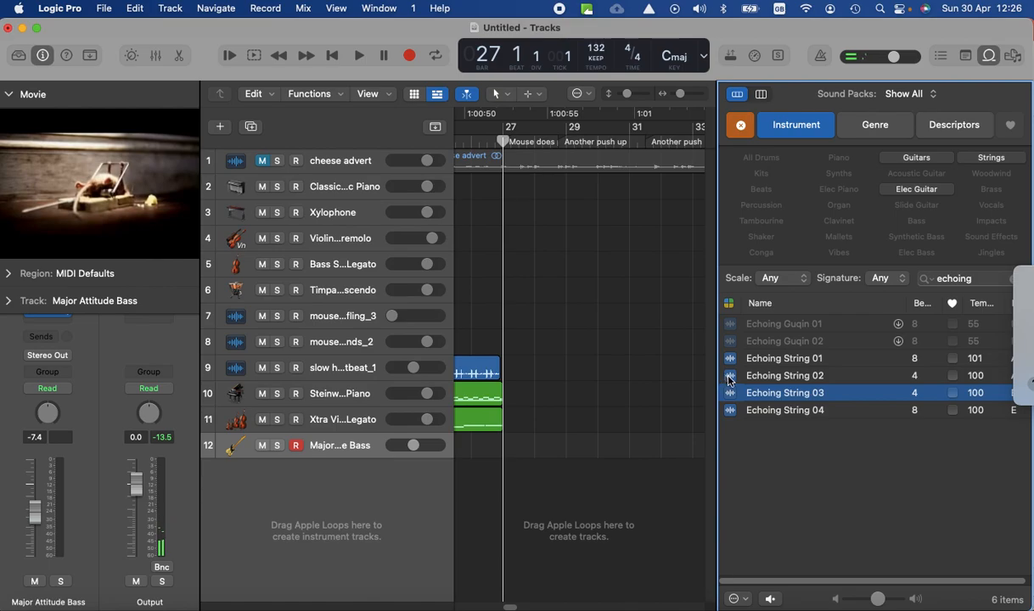
# Add Echoing String 02 on a new track at bar 27 and loop it until bar 47.
pyautogui.moveTo(729, 379); pyautogui.dragTo(501, 510)
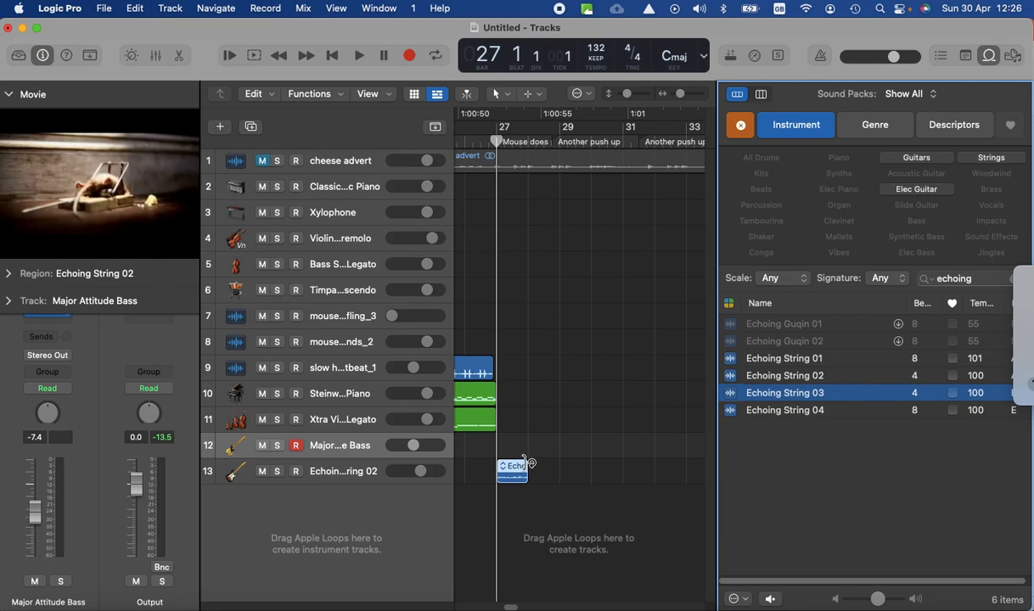
pyautogui.moveTo(525, 461); pyautogui.dragTo(536, 515)
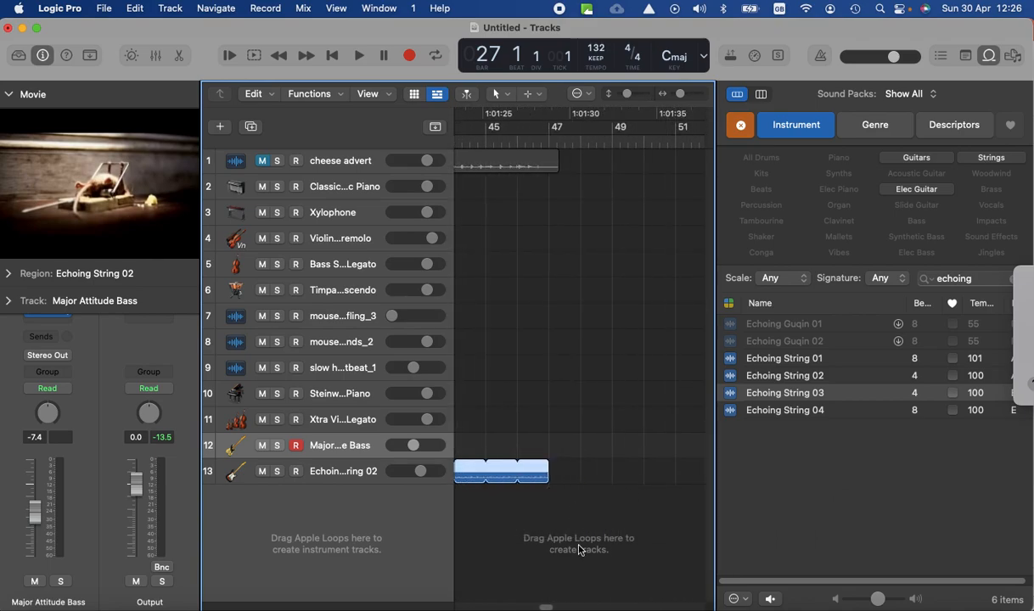
pyautogui.moveTo(543, 608); pyautogui.dragTo(507, 610)
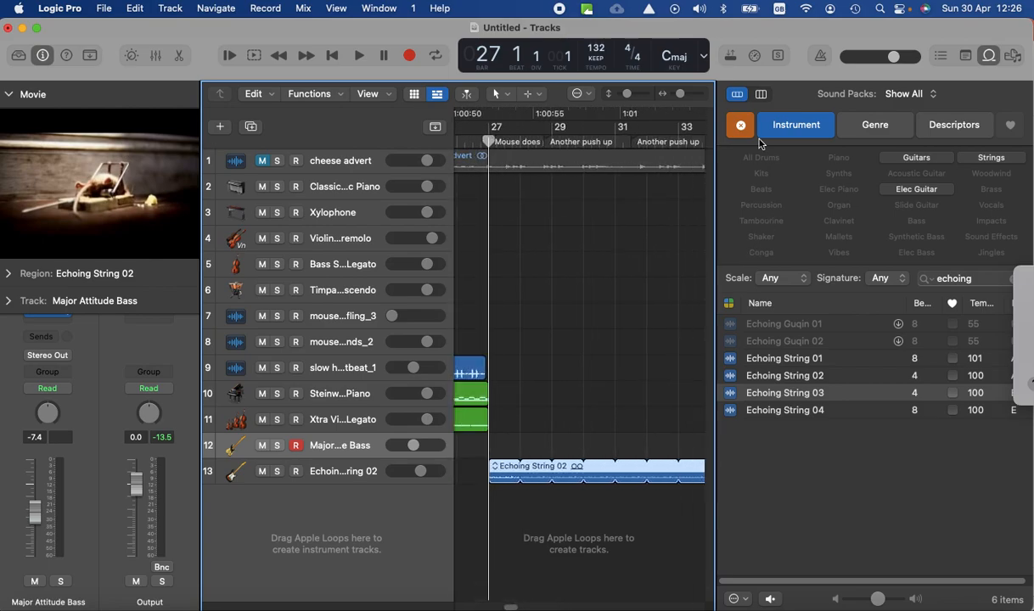
# Search the loops for "big hair", add Big Hair Drumset 01 on a new track at bar 30, and loop it until bar 47.
pyautogui.click(739, 125)
pyautogui.click(957, 278)
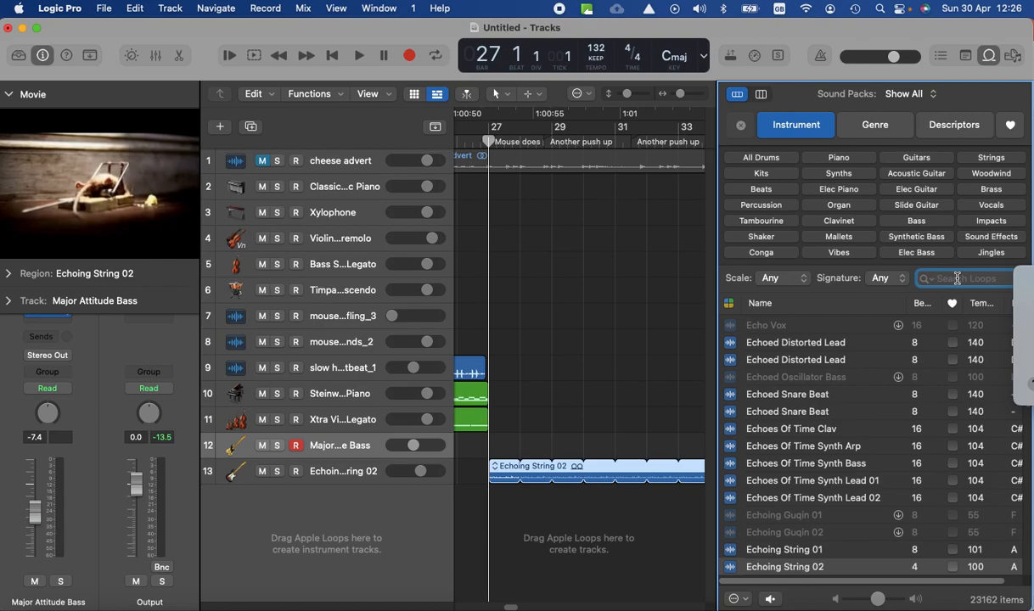
pyautogui.write('big hair')
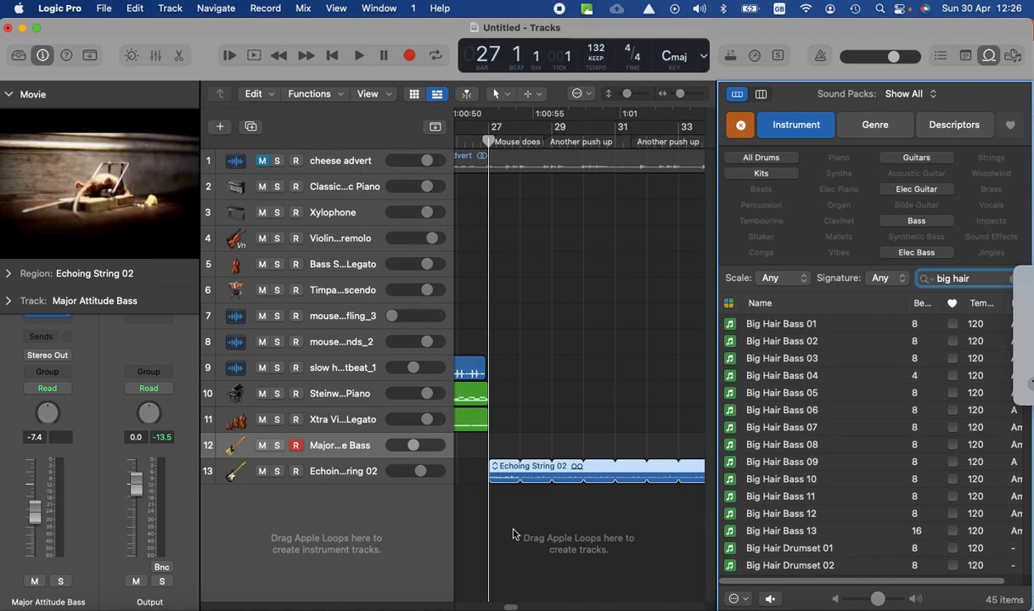
pyautogui.moveTo(732, 552); pyautogui.dragTo(588, 520)
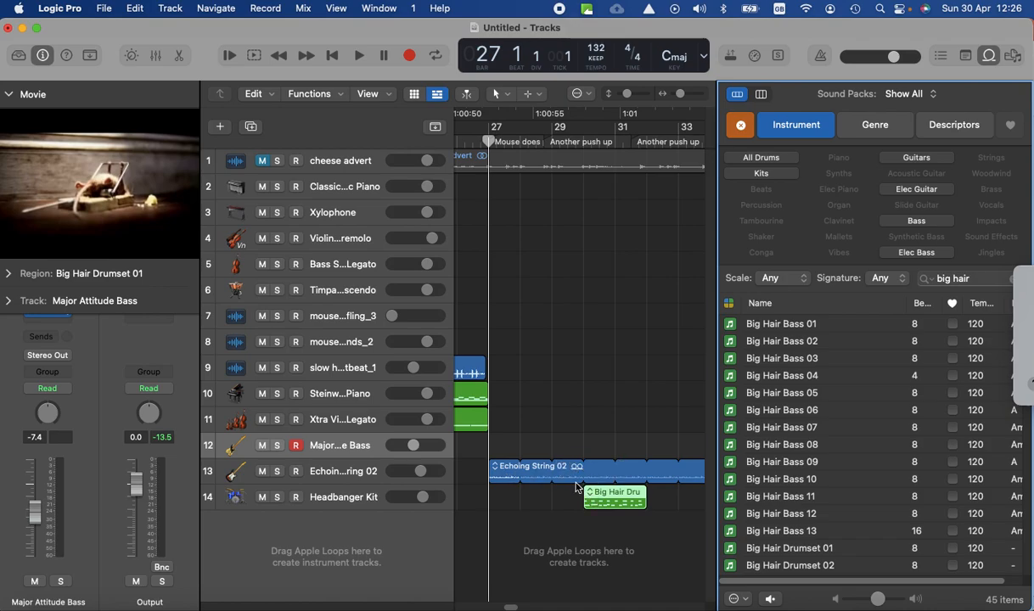
pyautogui.moveTo(634, 495); pyautogui.dragTo(540, 527)
pyautogui.moveTo(542, 608); pyautogui.dragTo(510, 609)
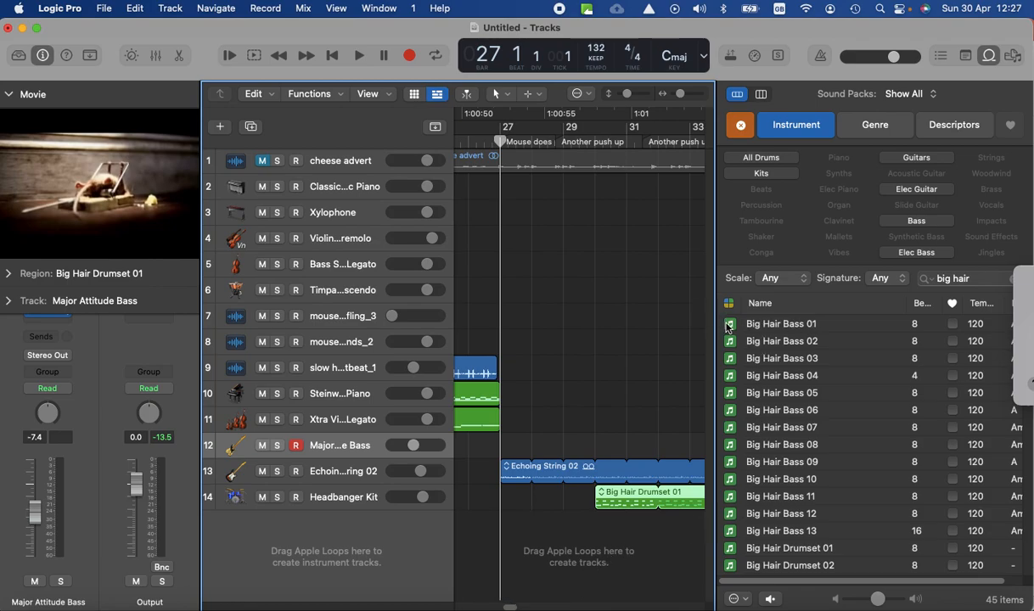
# Add Big Hair Bass 01 on a new track at bar 32 and loop it until bar 47.
pyautogui.moveTo(728, 325); pyautogui.dragTo(657, 536)
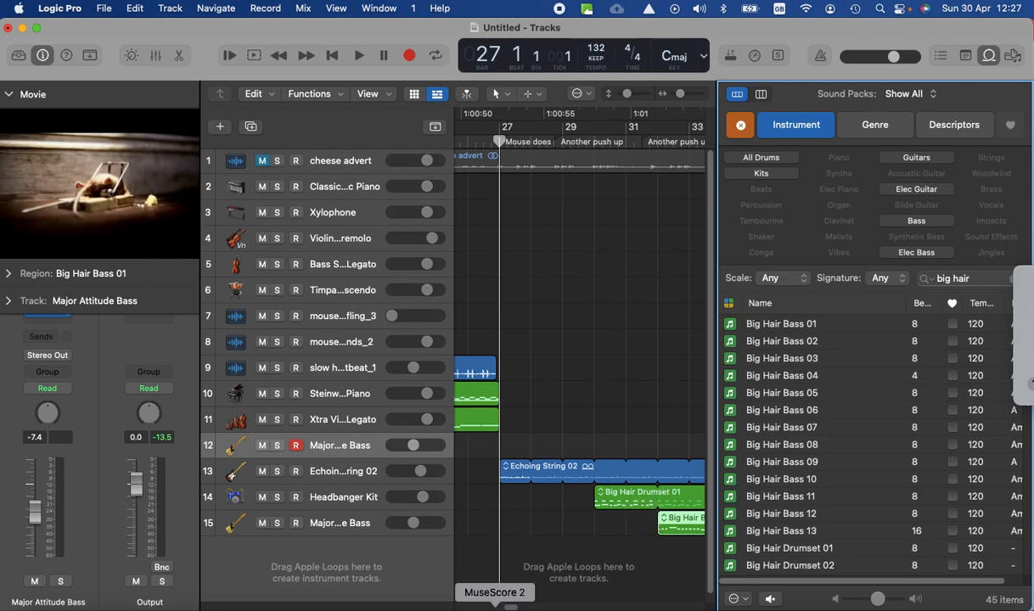
pyautogui.moveTo(671, 518)
pyautogui.mouseDown()
pyautogui.moveTo(654, 524)
pyautogui.moveTo(671, 520)
pyautogui.mouseUp()
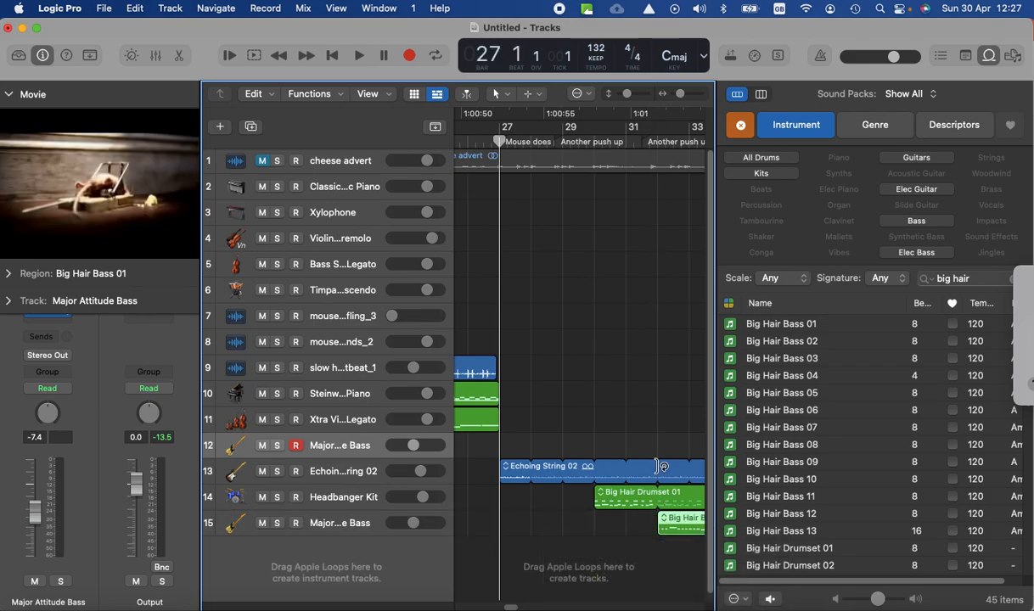
pyautogui.hscroll(3, 552, 595)
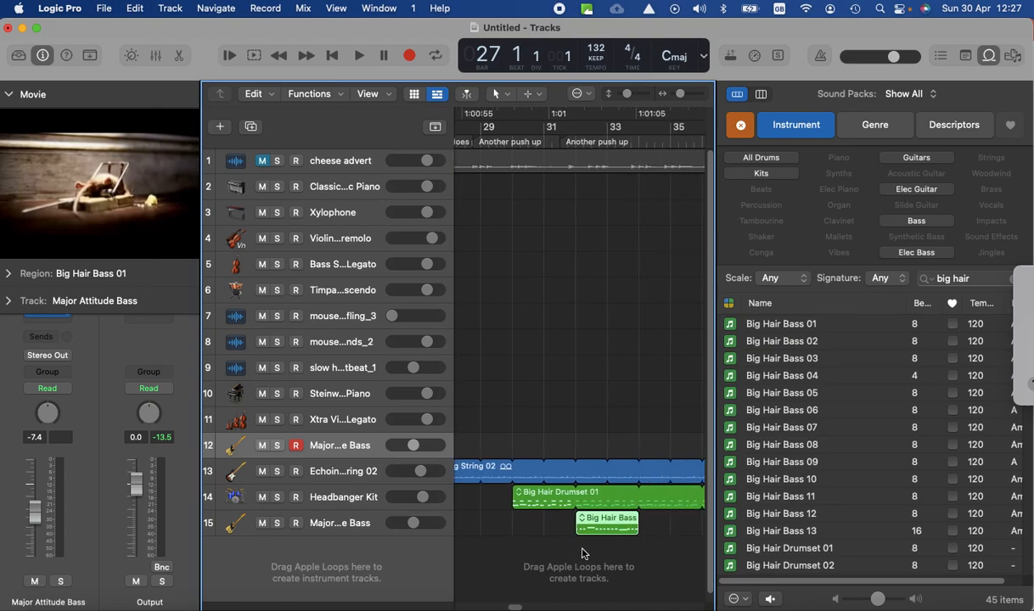
pyautogui.moveTo(639, 520); pyautogui.dragTo(508, 604)
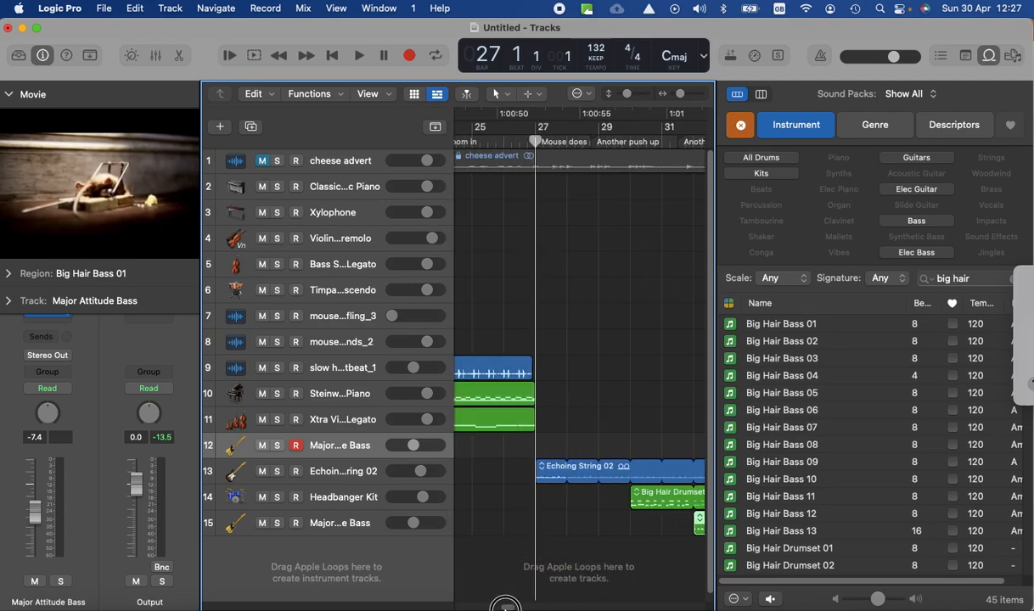
# Close the loop browser and record a piano part on the Steinway Grand Piano track from bar 27 to just past bar 47.
pyautogui.click(364, 392)
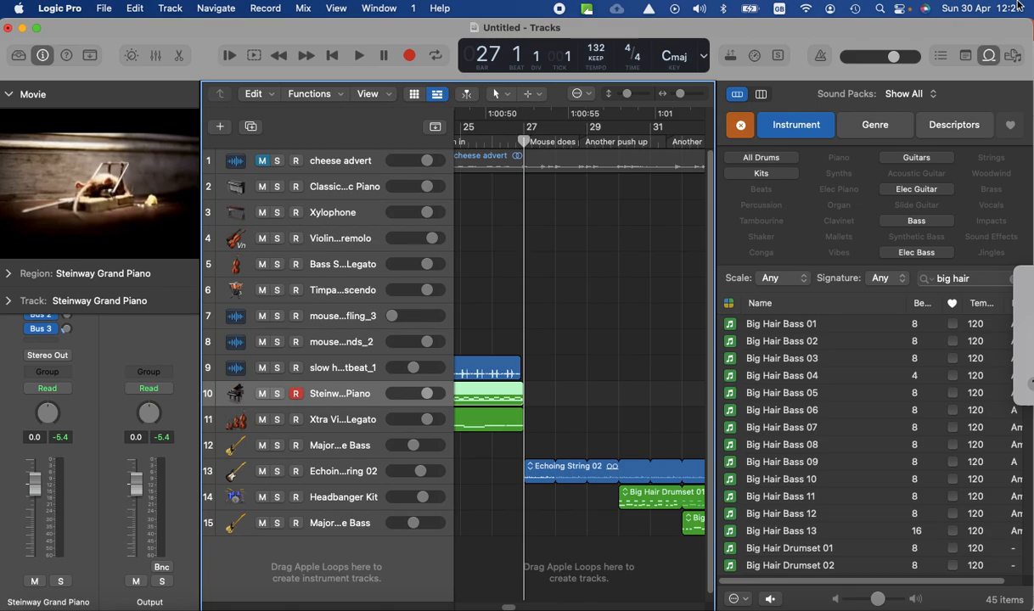
pyautogui.press('o')
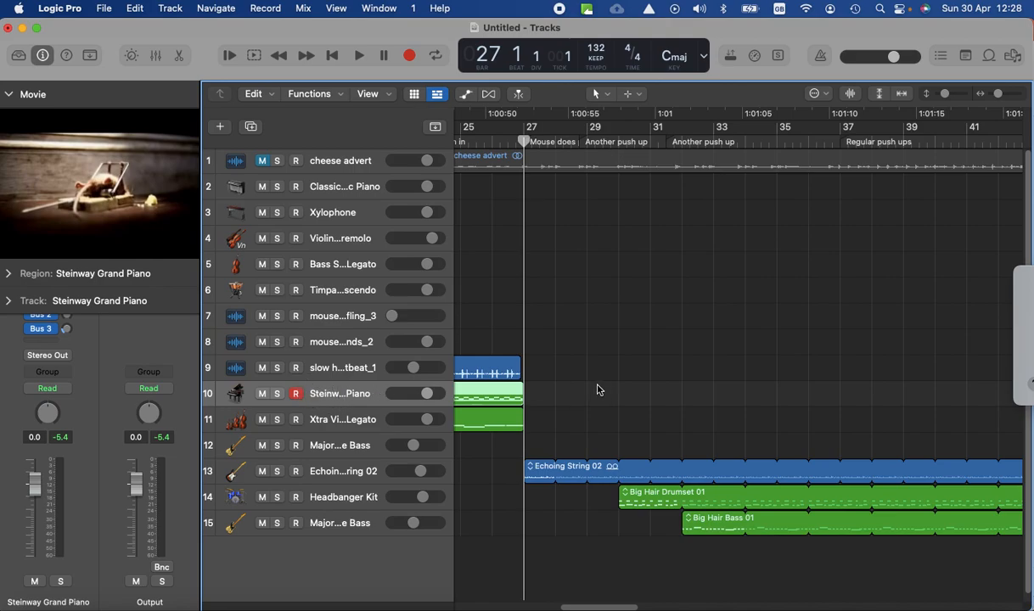
pyautogui.click(409, 56)
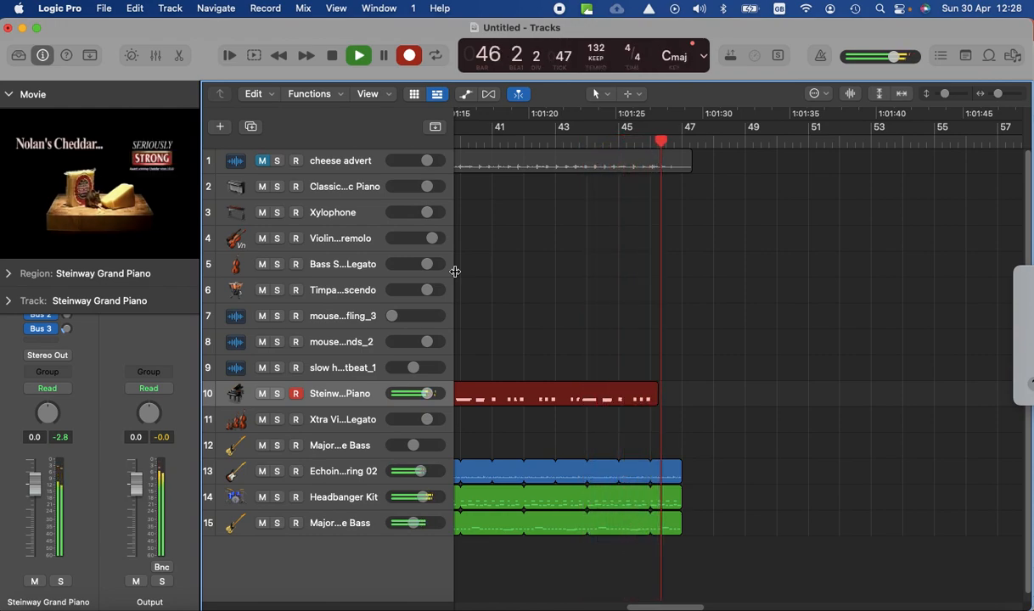
pyautogui.press('space')
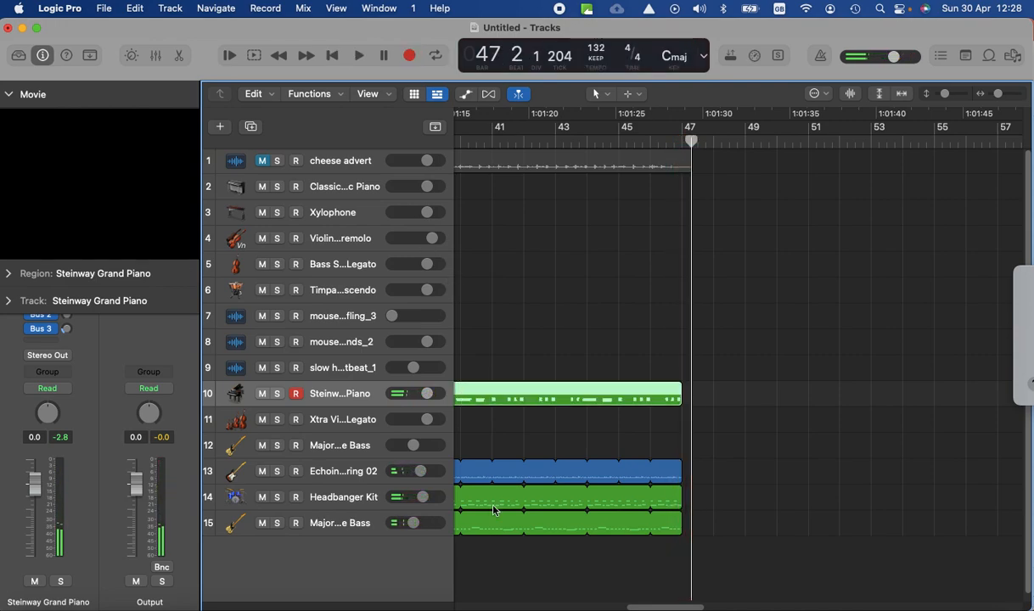
# Place the playhead at bar 43 and create a volume fade-out on the main output.
pyautogui.moveTo(662, 608); pyautogui.dragTo(606, 608)
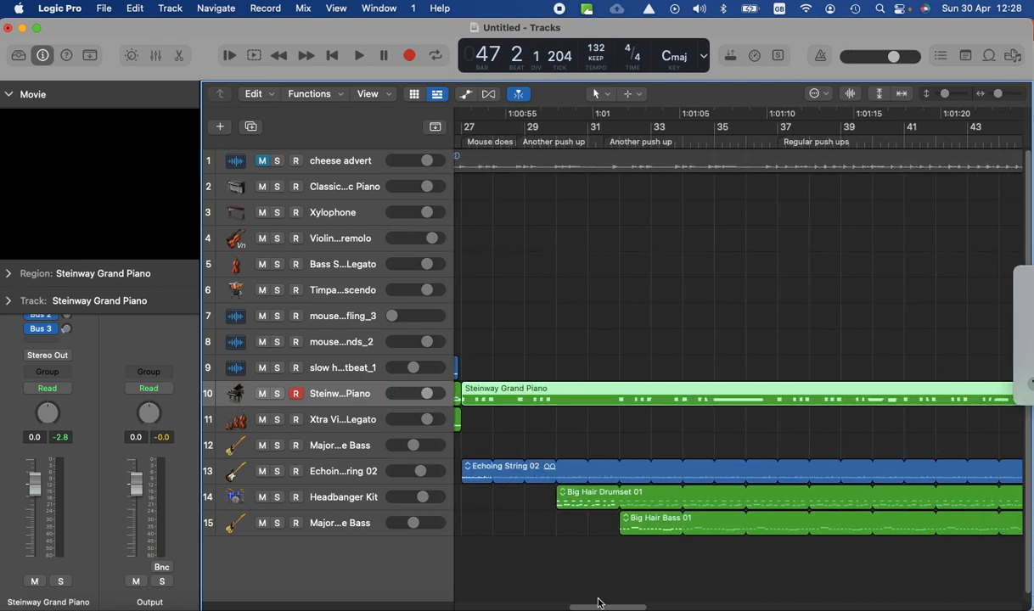
pyautogui.moveTo(597, 608); pyautogui.dragTo(621, 606)
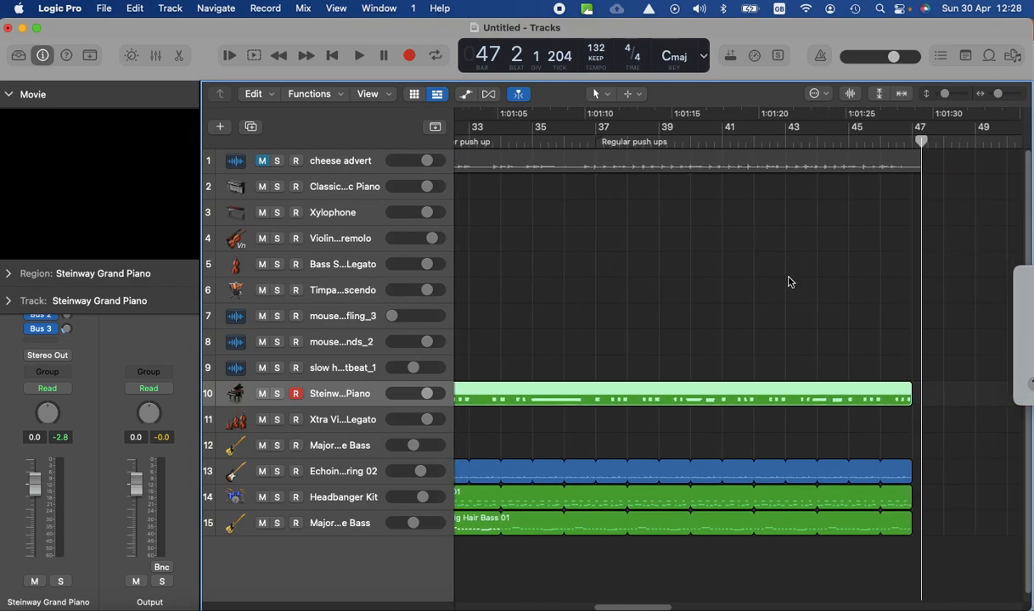
pyautogui.click(789, 144)
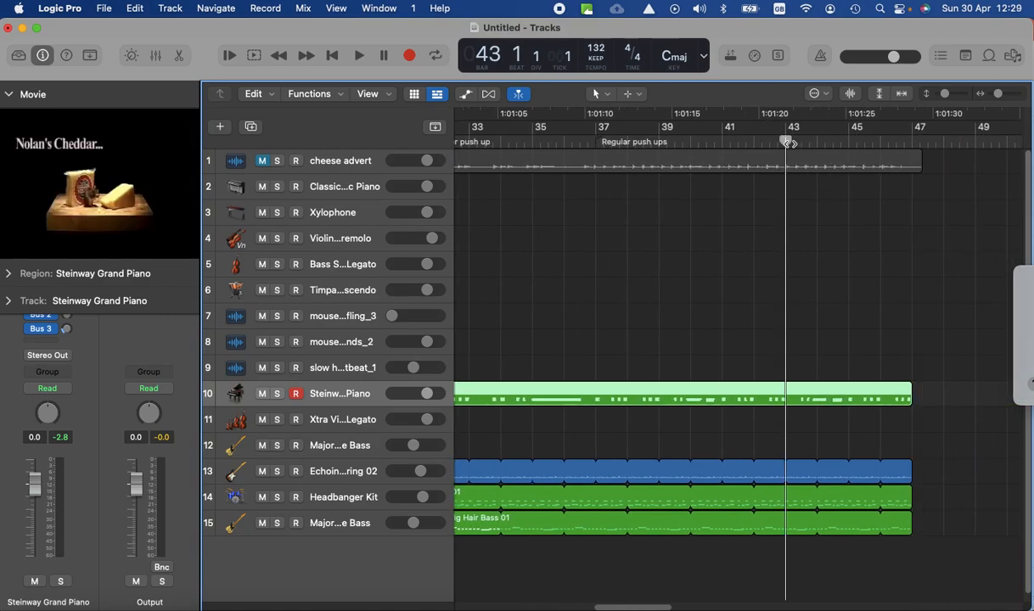
pyautogui.click(304, 9)
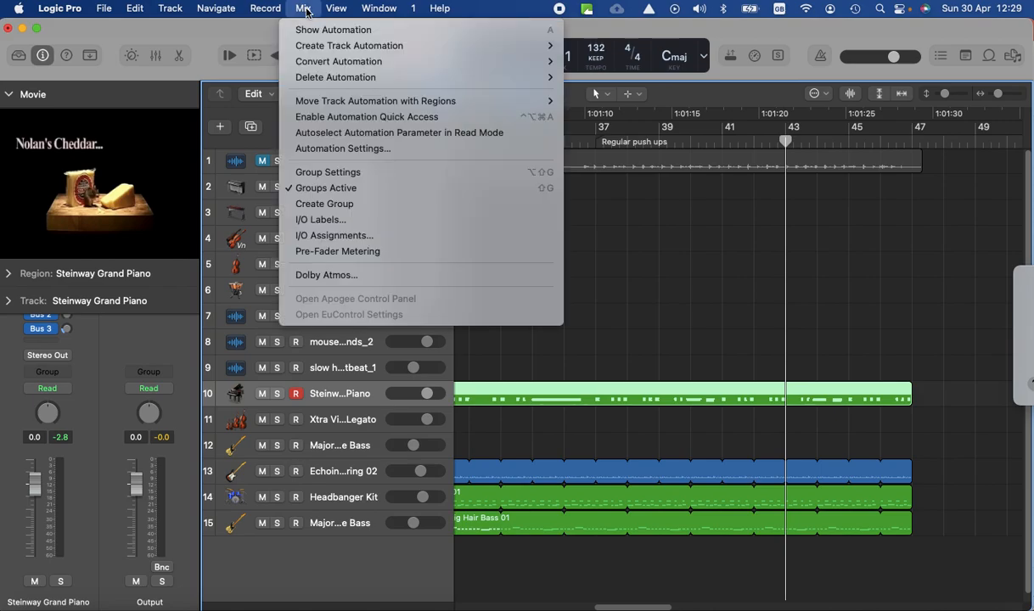
pyautogui.moveTo(336, 51)
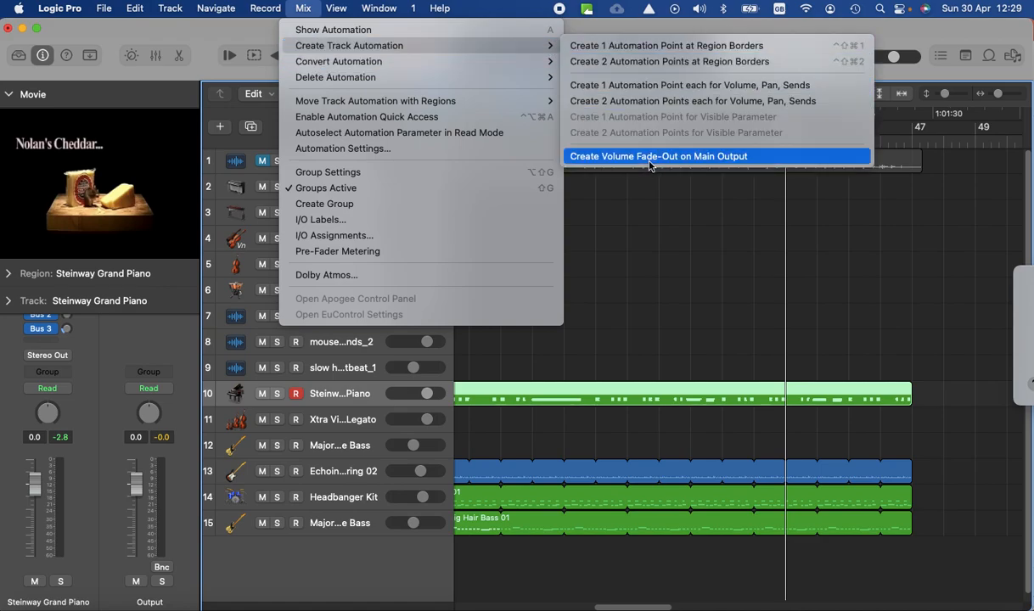
pyautogui.click(676, 158)
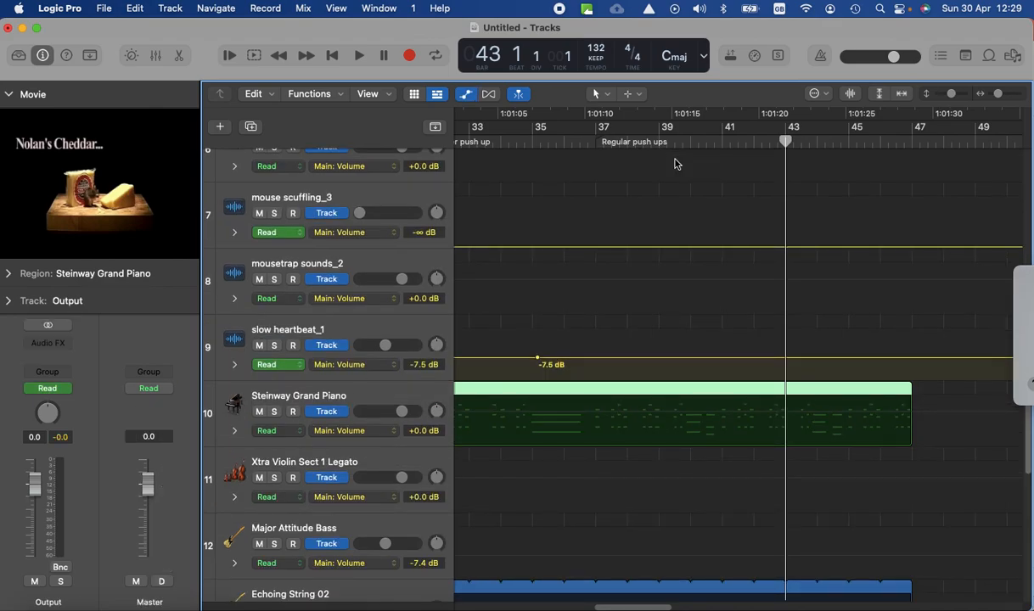
# Play the project from bar 40 to check the volume fade-out on the Output track.
pyautogui.scroll(-8, 627, 321)
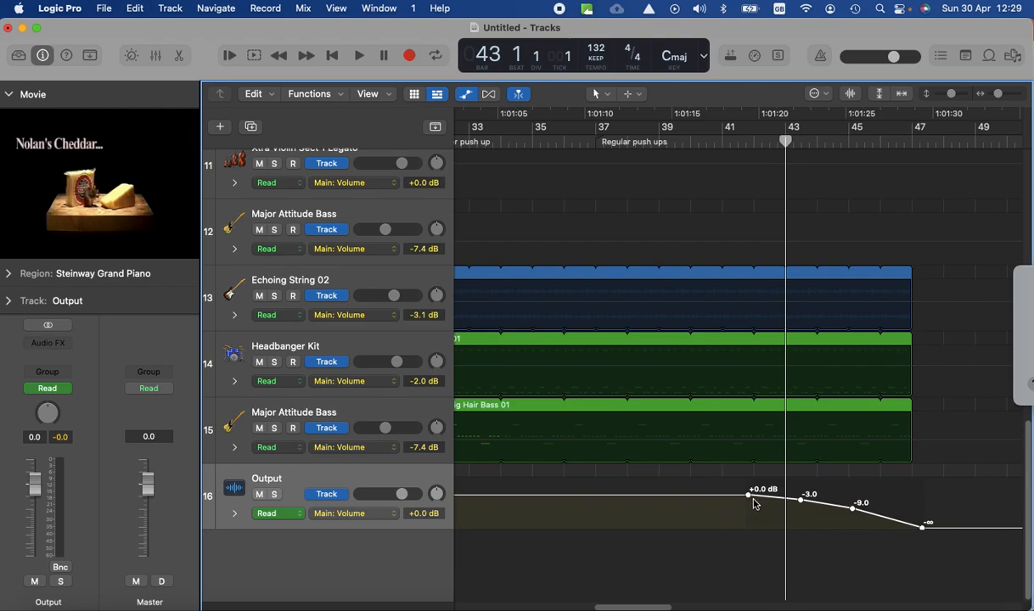
pyautogui.click(683, 137)
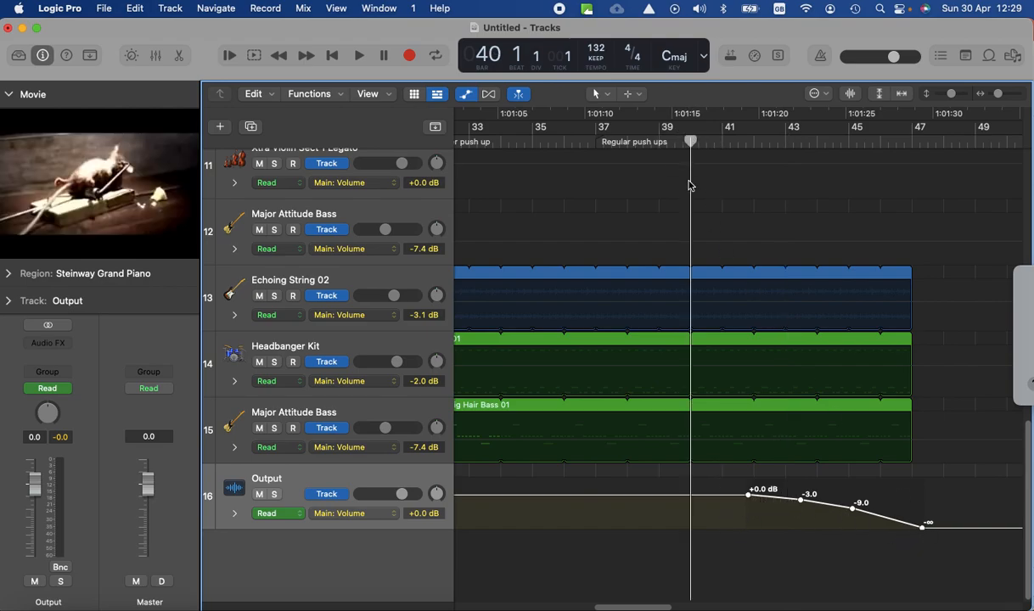
pyautogui.press('space')
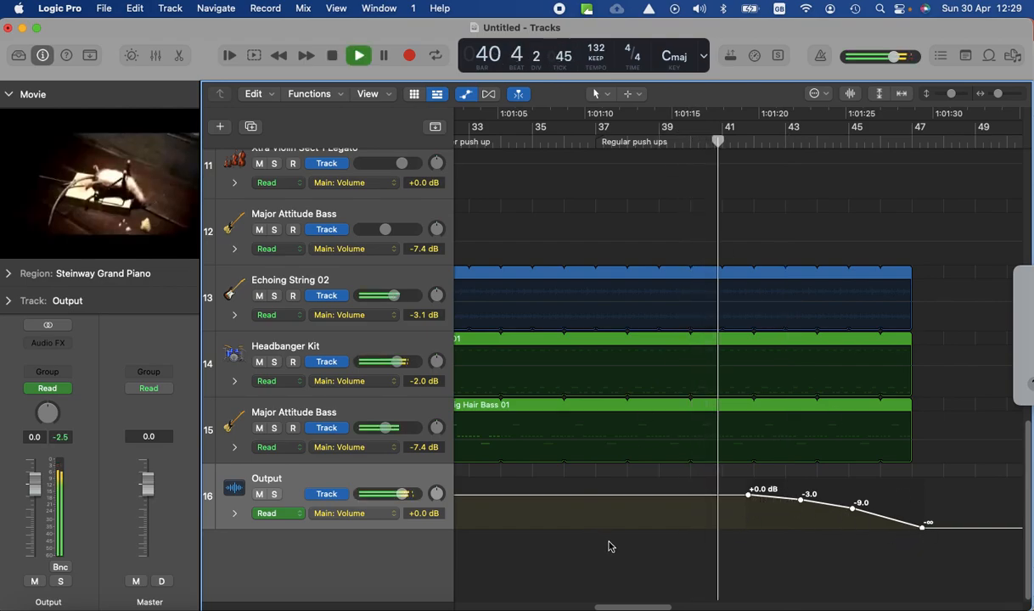